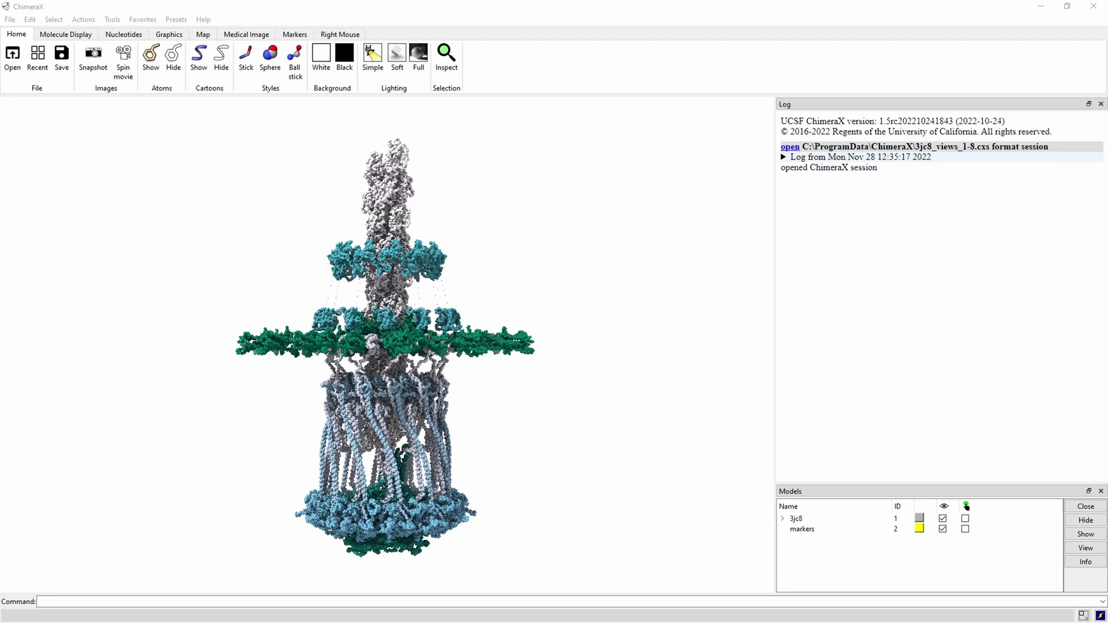
- Go to the saved view p1 and start recording a movie with movie record
{"action": "left_click", "coordinate": [141, 601]}
{"action": "type", "text": "view p1"}
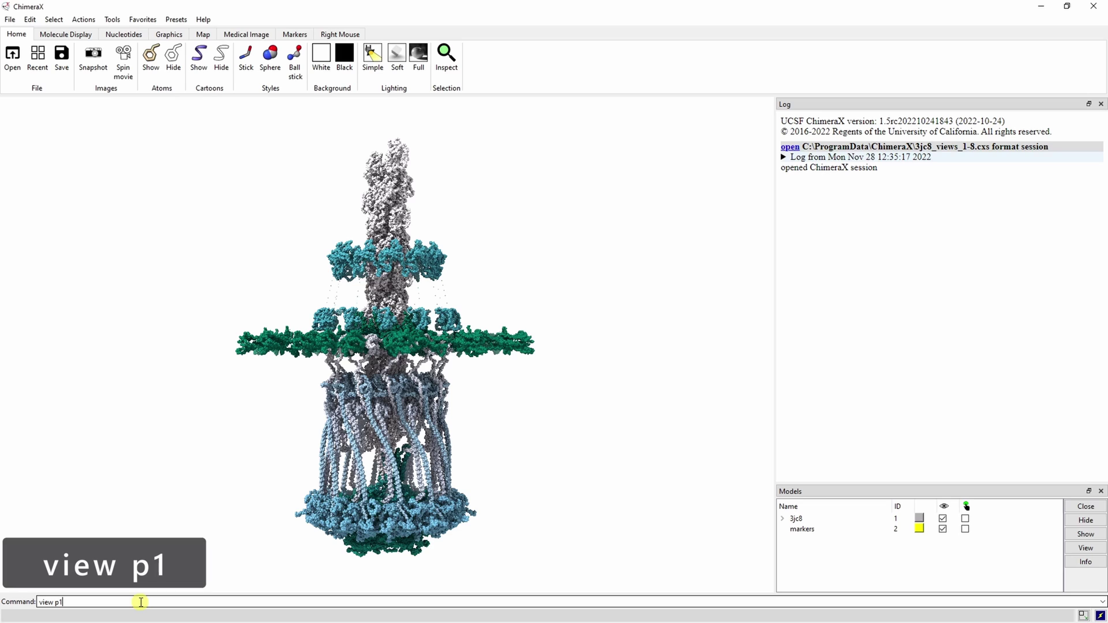
{"action": "key", "text": "Return"}
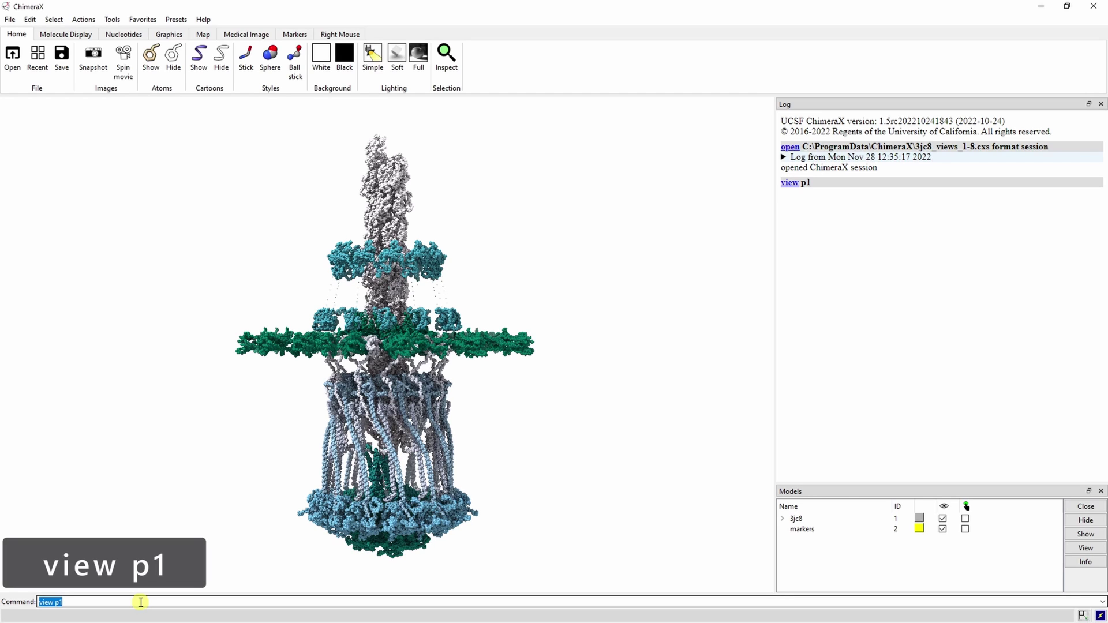
{"action": "key", "text": "BackSpace"}
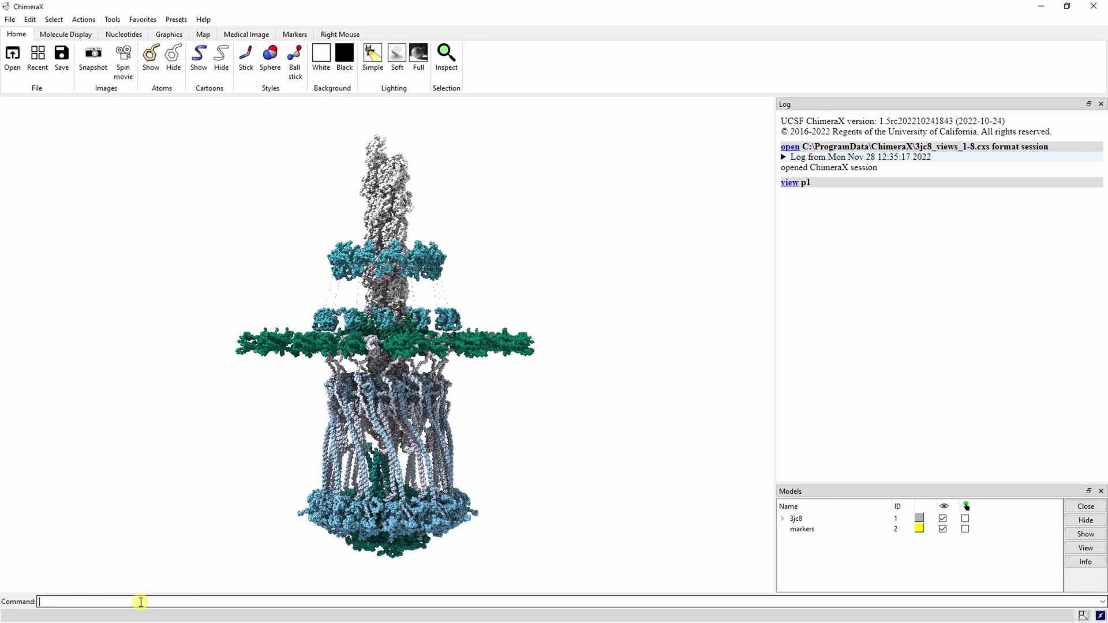
{"action": "type", "text": "movie record"}
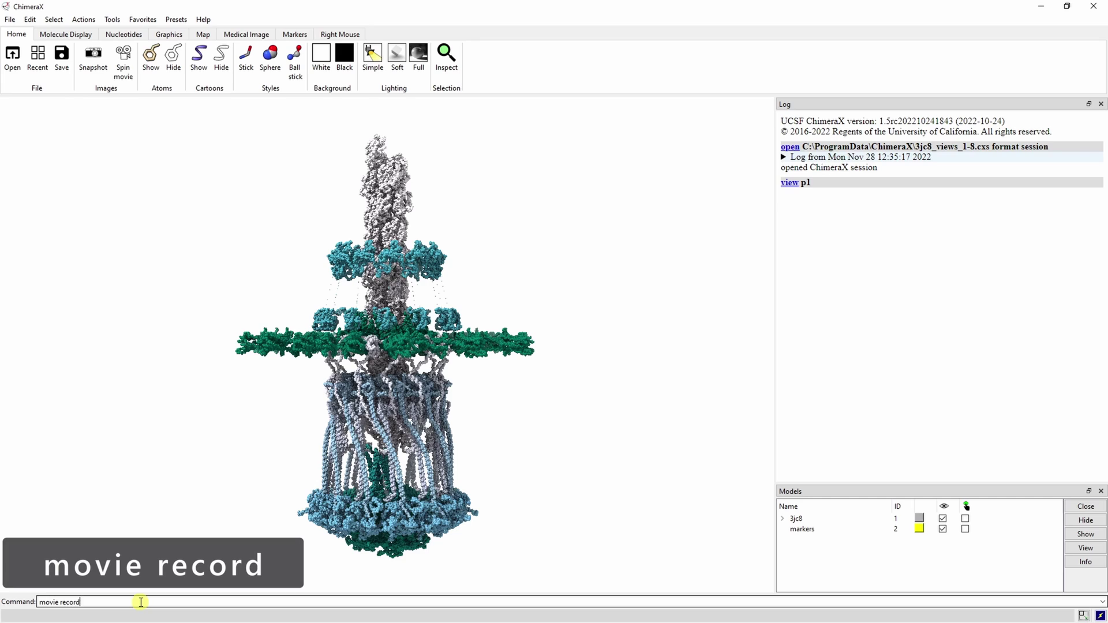
{"action": "key", "text": "Return"}
{"action": "key", "text": "BackSpace"}
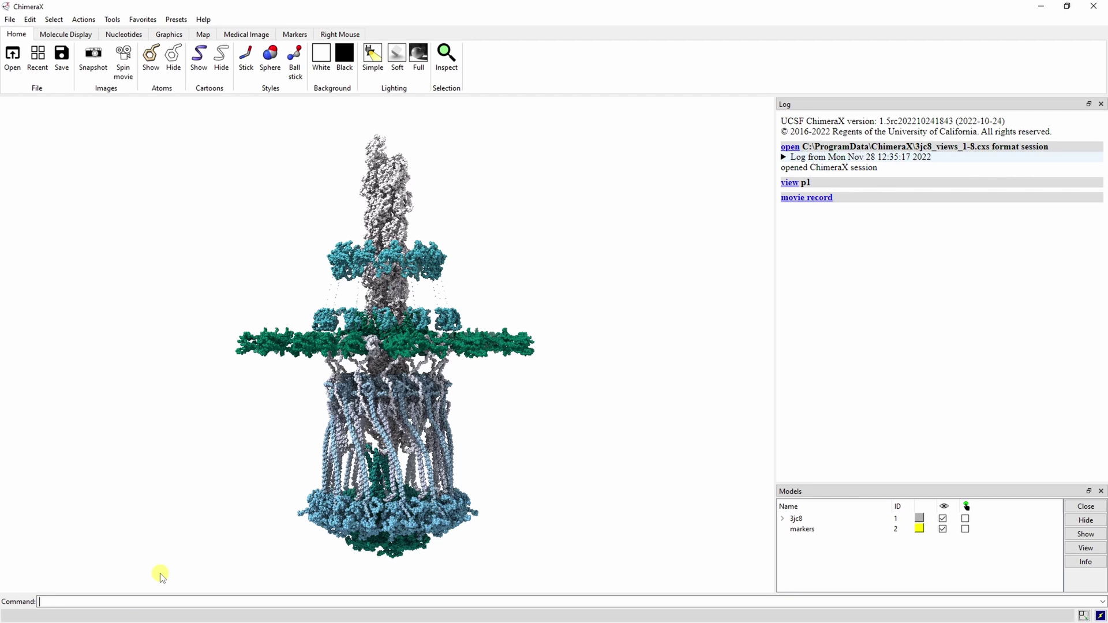
- Begin a one-line command: fly p1 p2; wait; crossfade; hide ~/Ba-Cb; wait 30; roll y 4 90 center #2; wait; crossfade; show ~/Ba-Cb; wait 30;
{"action": "type", "text": "fly p1 p2; wait; crossfade; hid"}
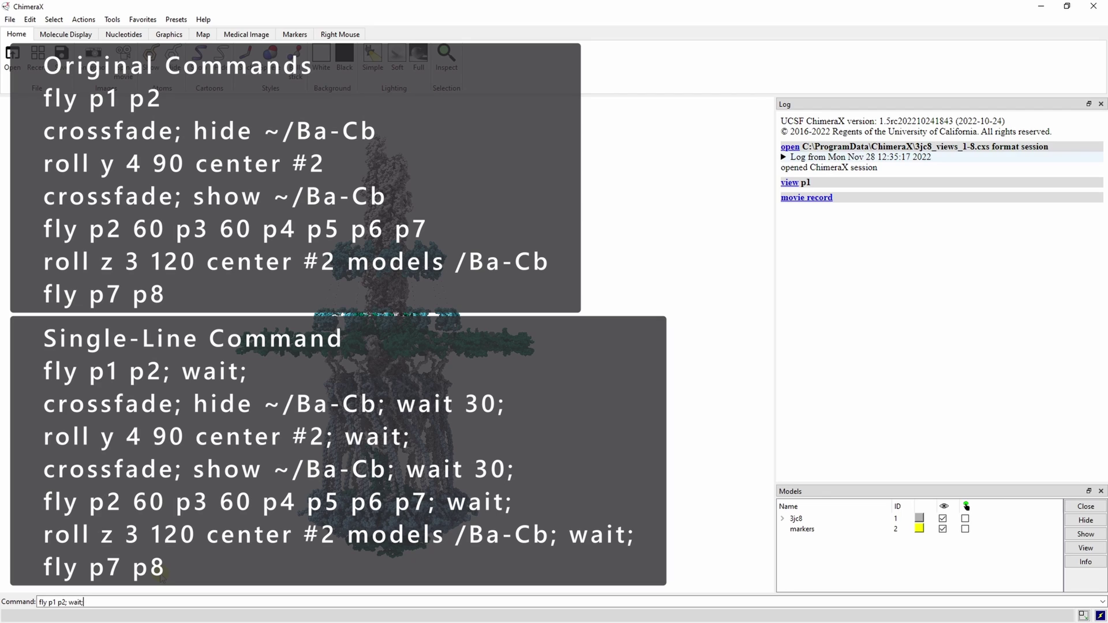
{"action": "type", "text": "e ~/Ba-Cb; wait 30; roll y 4 90 center"}
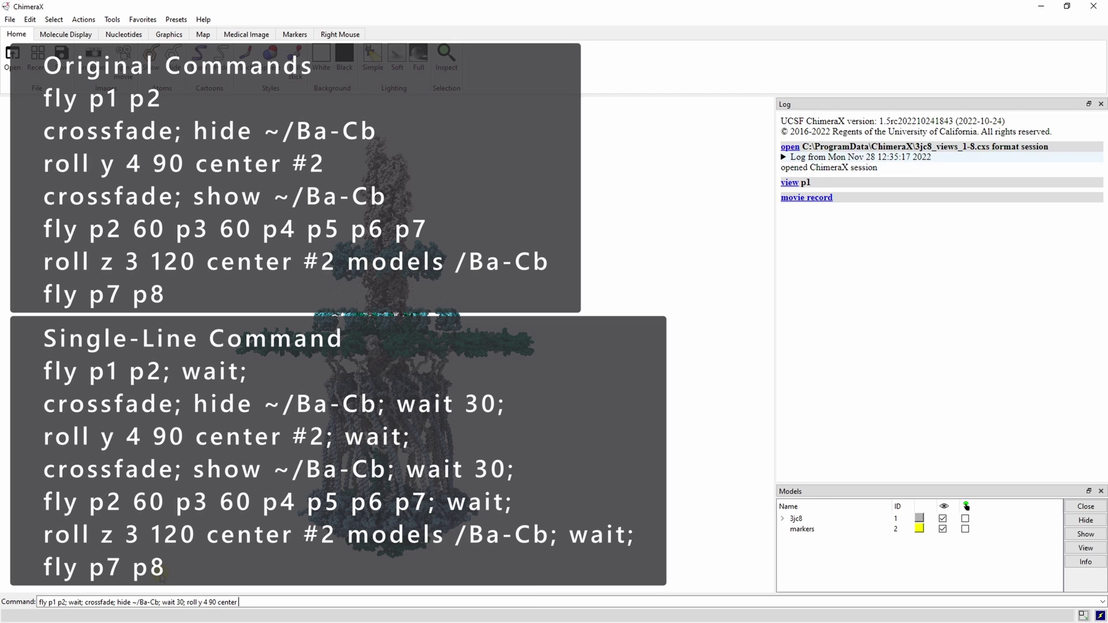
{"action": "type", "text": " #2; wait;"}
{"action": "type", "text": " crossfade; show ~"}
{"action": "type", "text": "/Ba-Cb; wait 30;"}
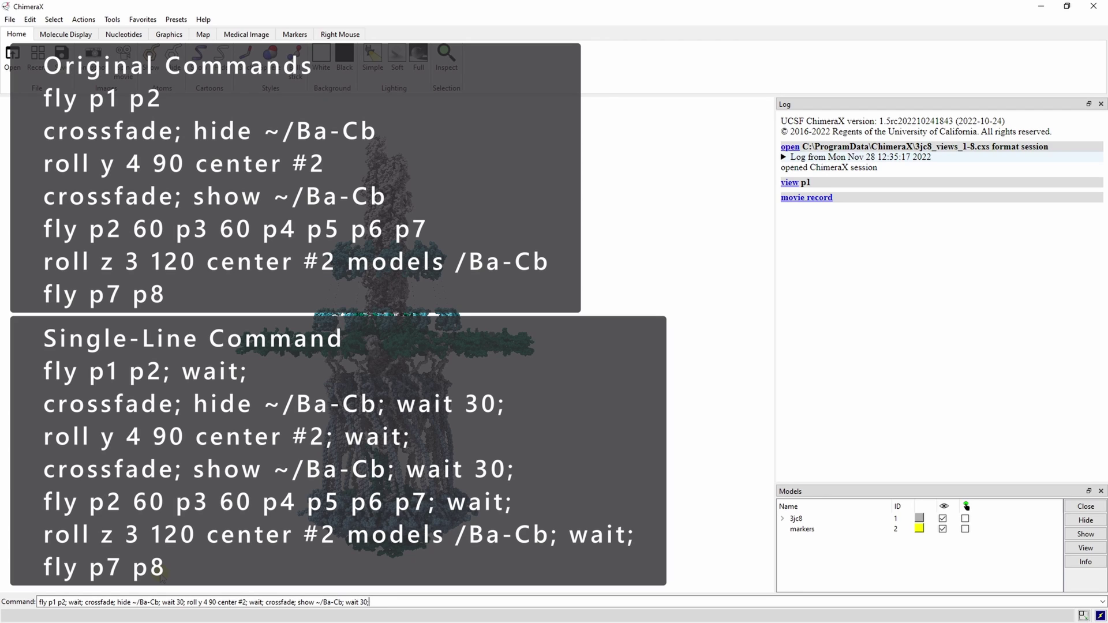
- Append fly p2 60 p3 60 p4 p5 p6 p7; wait; roll z 3 120 center #2 models /Ba-Cb; wait; fly p7 p8 and run it
{"action": "type", "text": " fly p2 60 p3 60 p4 p5 p6 p7; wait; roll z 3 120 center #2"}
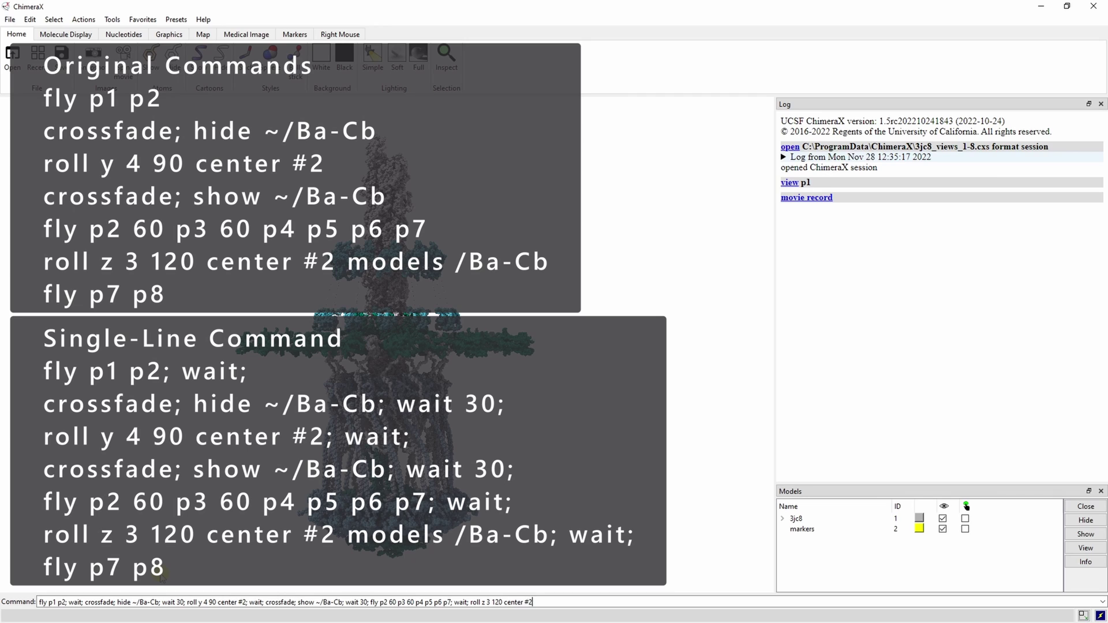
{"action": "type", "text": " models /Ba-Cb; wait; fly p7 p8"}
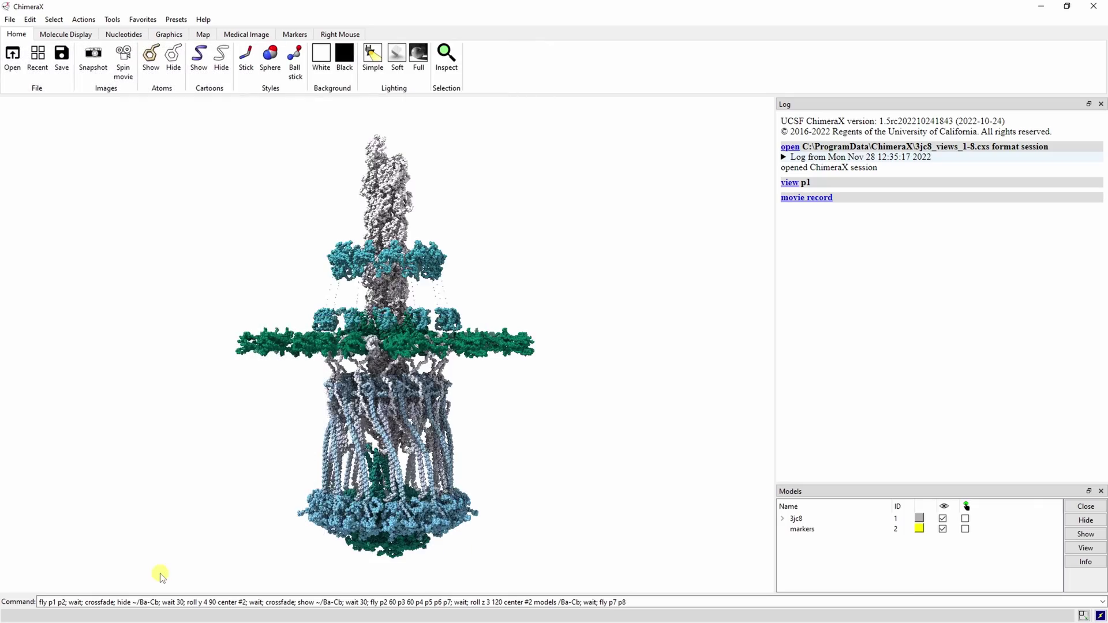
{"action": "key", "text": "Return"}
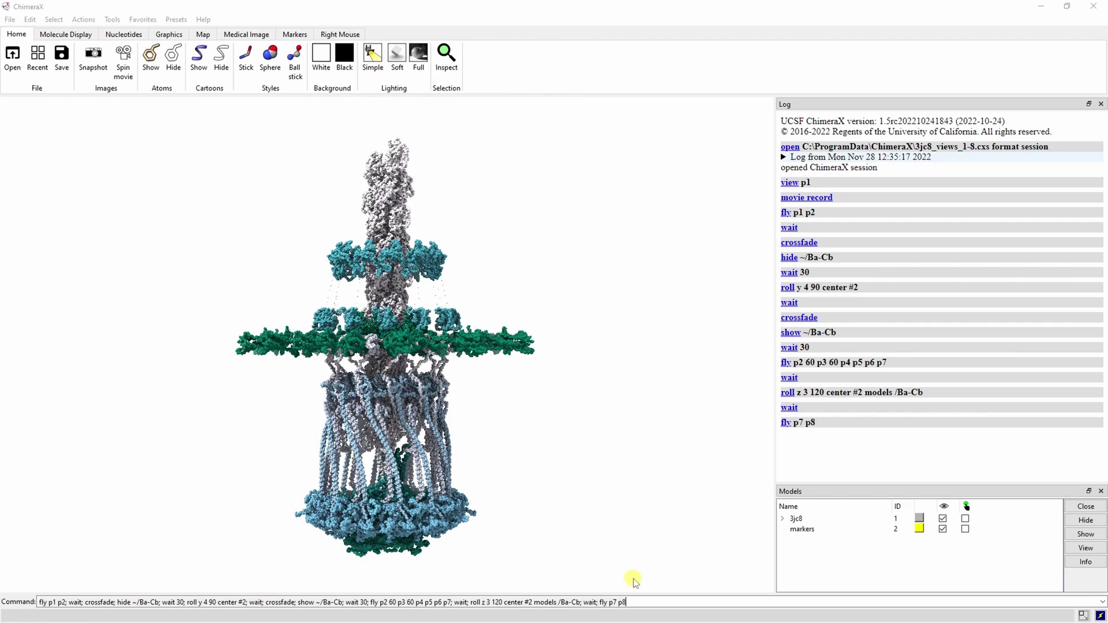
- Encode the recorded movie to C:/ProgramData/ChimeraX/3jc8_single-line_command.mp4
{"action": "left_click_drag", "start_coordinate": [633, 601], "coordinate": [32, 602]}
{"action": "type", "text": "movie encod"}
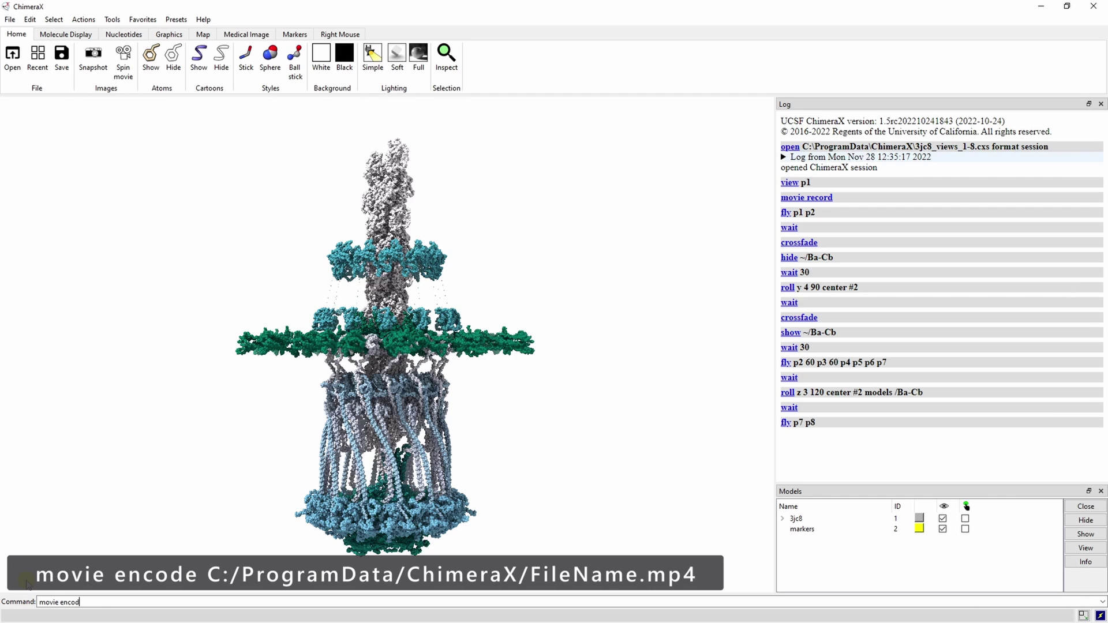
{"action": "type", "text": "e C:/ProgramData/ChimeraX/3jc8_s"}
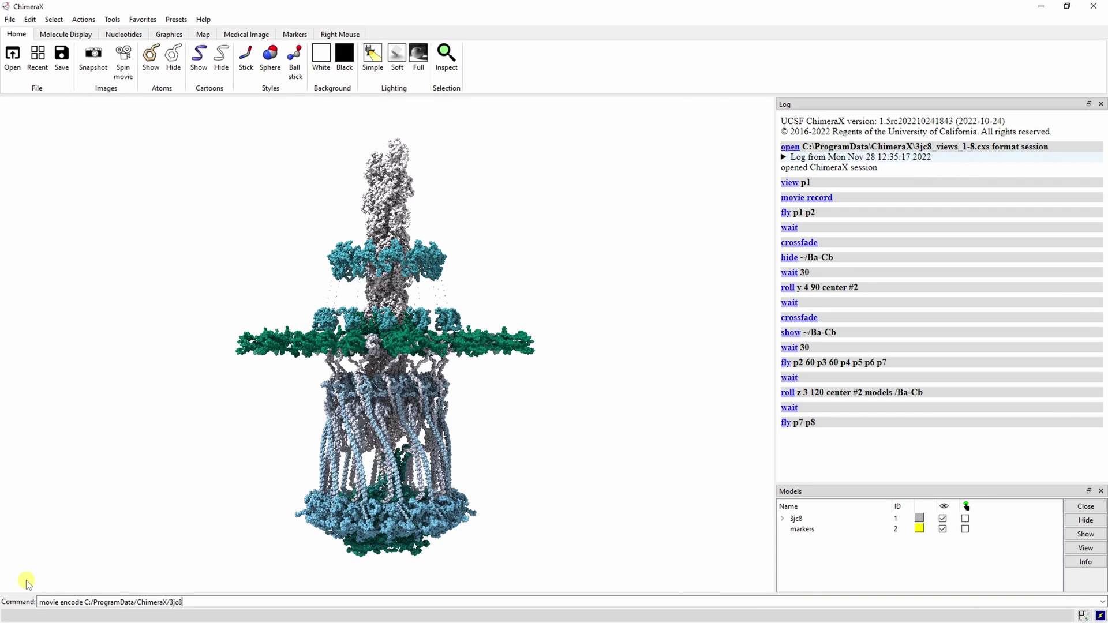
{"action": "type", "text": "ingle-line_command.mp4"}
{"action": "key", "text": "Return"}
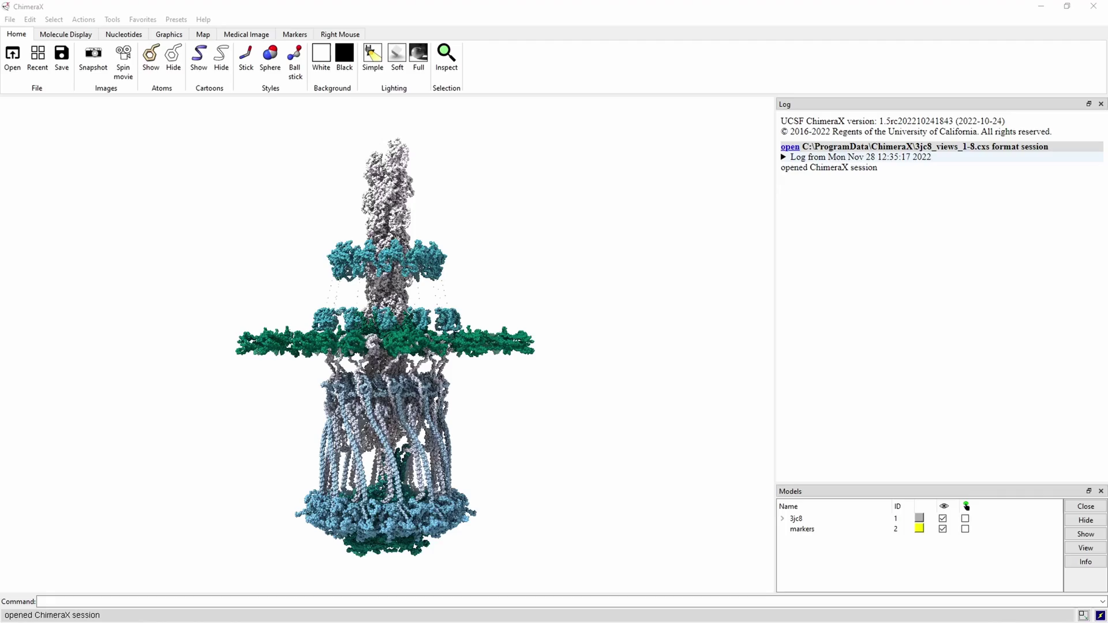
- In the freshly opened session, return to the saved view p1 and start a new movie recording
{"action": "left_click", "coordinate": [109, 600]}
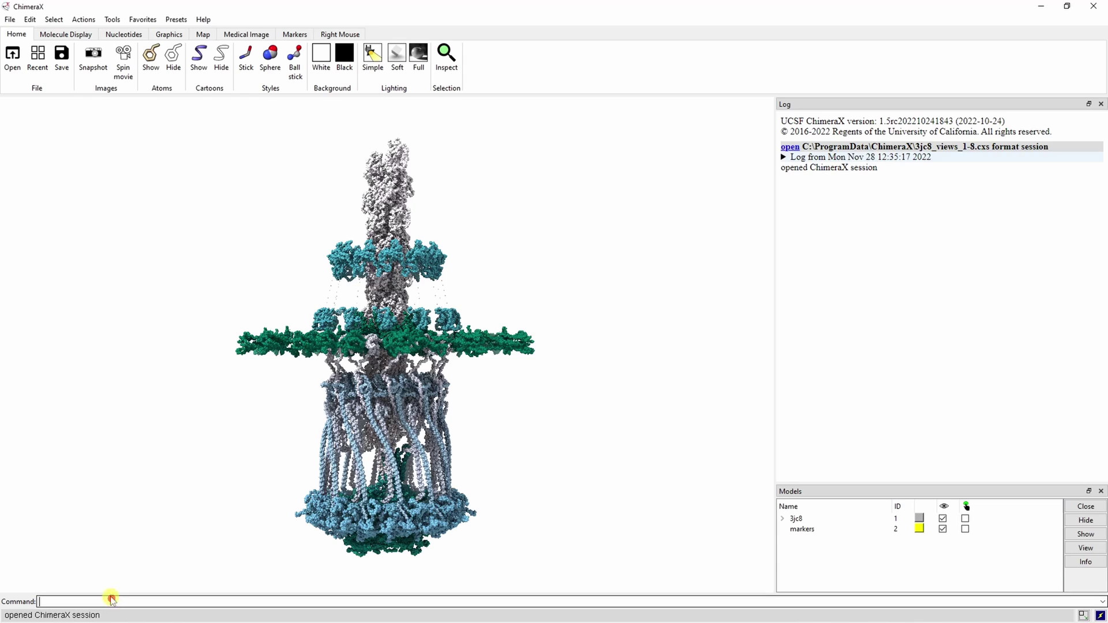
{"action": "type", "text": "view p1"}
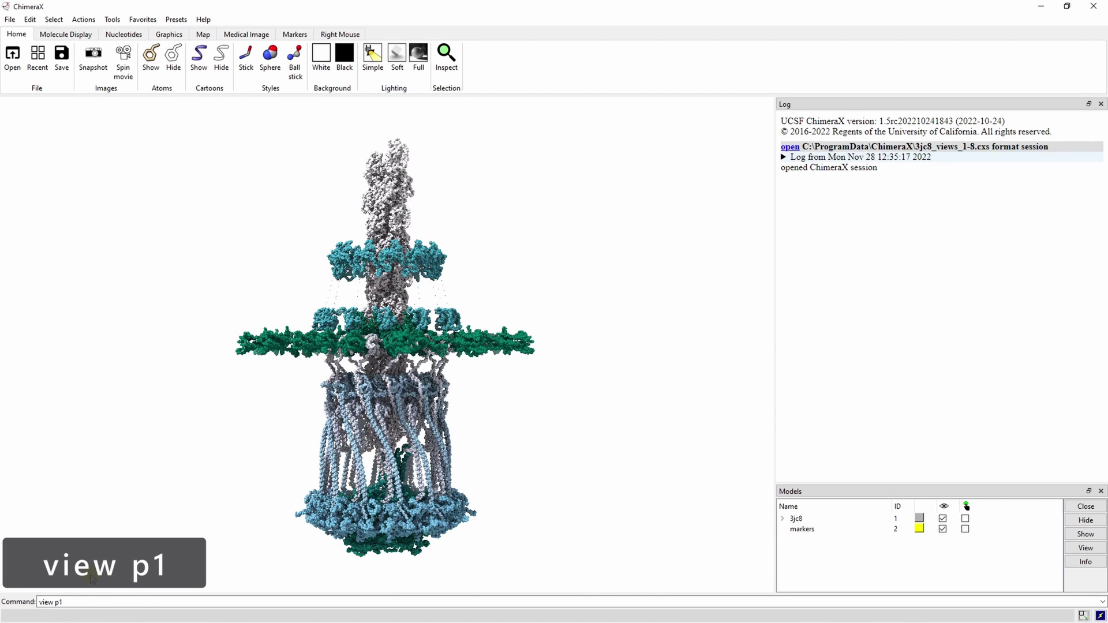
{"action": "key", "text": "Return"}
{"action": "key", "text": "BackSpace"}
{"action": "type", "text": "movie record"}
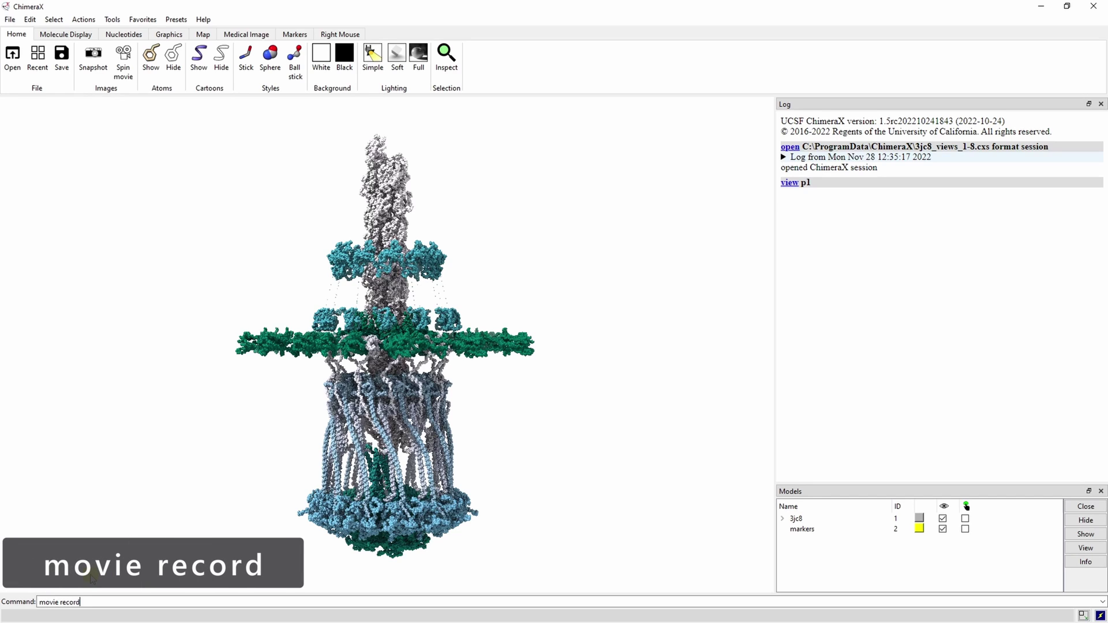
{"action": "key", "text": "Return"}
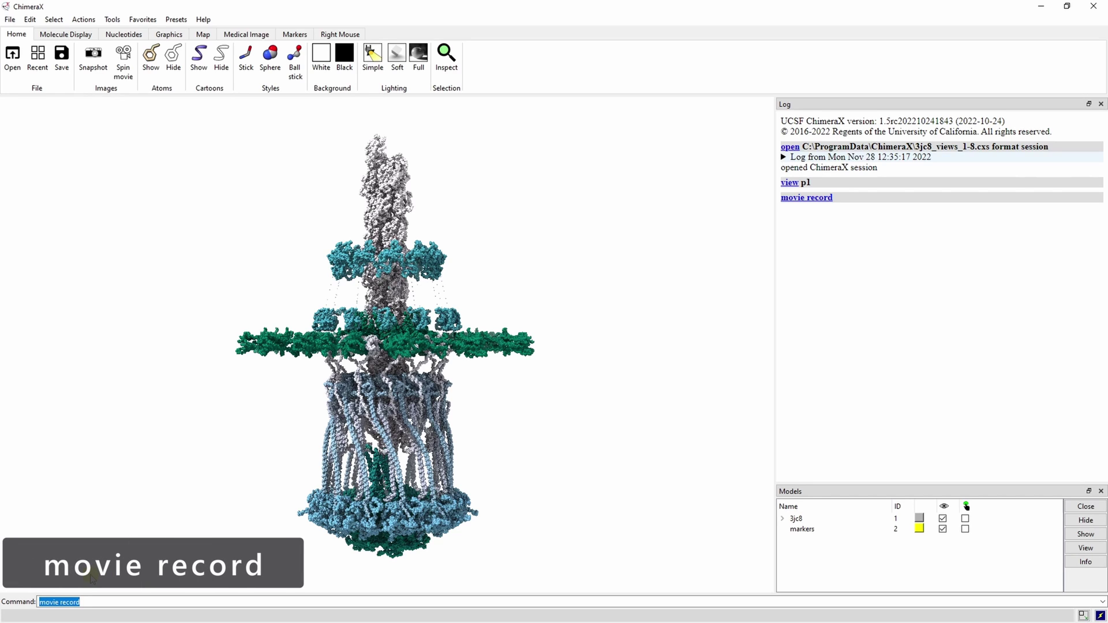
{"action": "key", "text": "BackSpace"}
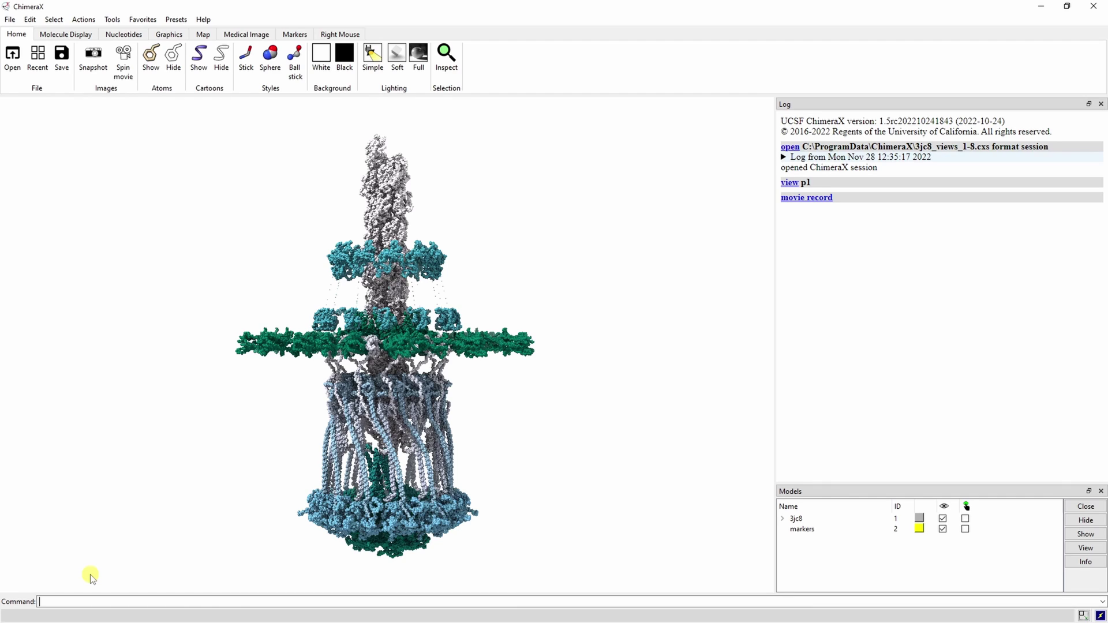
- Begin the slower one-line command: fly p1 200 p2; wait; crossfade 60; hide ~/Ba-Cb; wait 60; roll y 2 180 center #2; wait;
{"action": "type", "text": "fl"}
{"action": "type", "text": "y p1 200 p2; wa"}
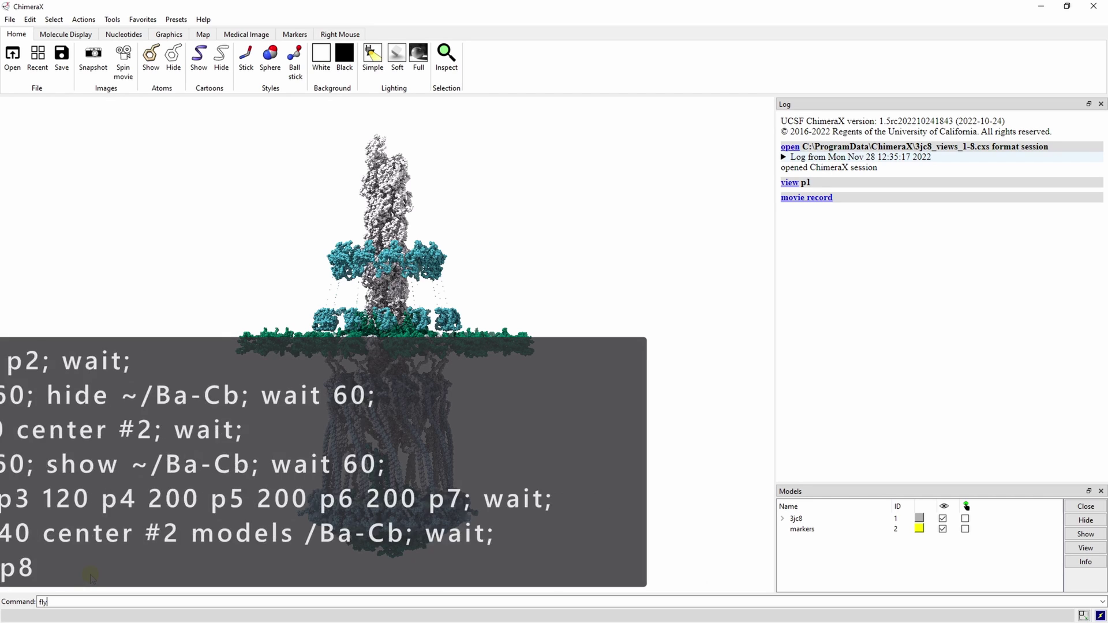
{"action": "type", "text": "it; crossfade 60"}
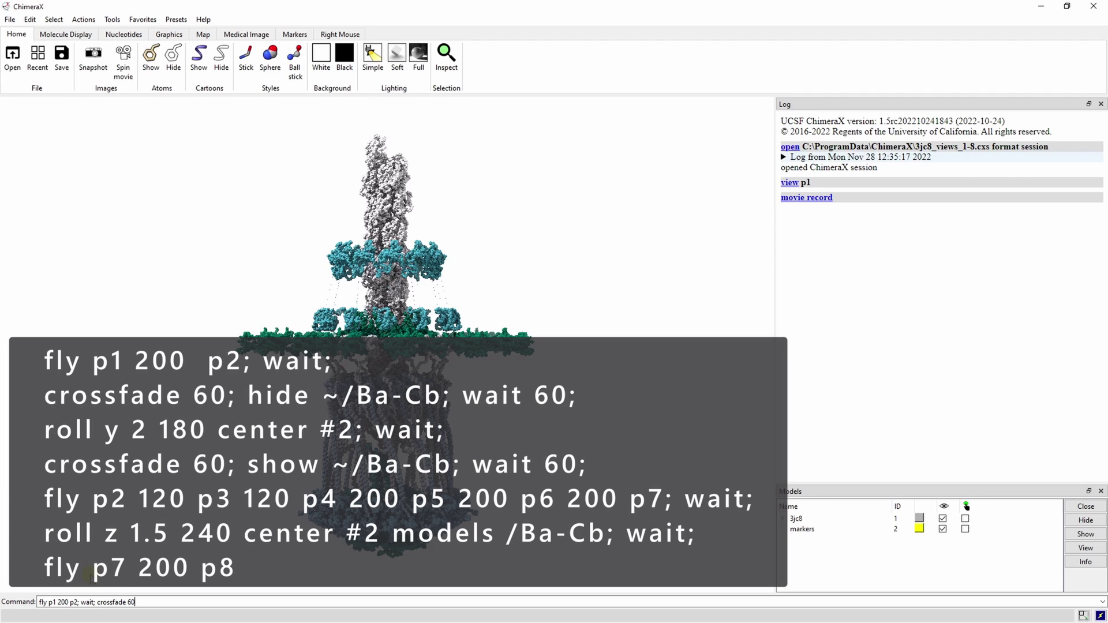
{"action": "type", "text": "; hide ~/Ba-C"}
{"action": "type", "text": "b; wait 60; roll y 2 180 center #2"}
{"action": "type", "text": "; wait;"}
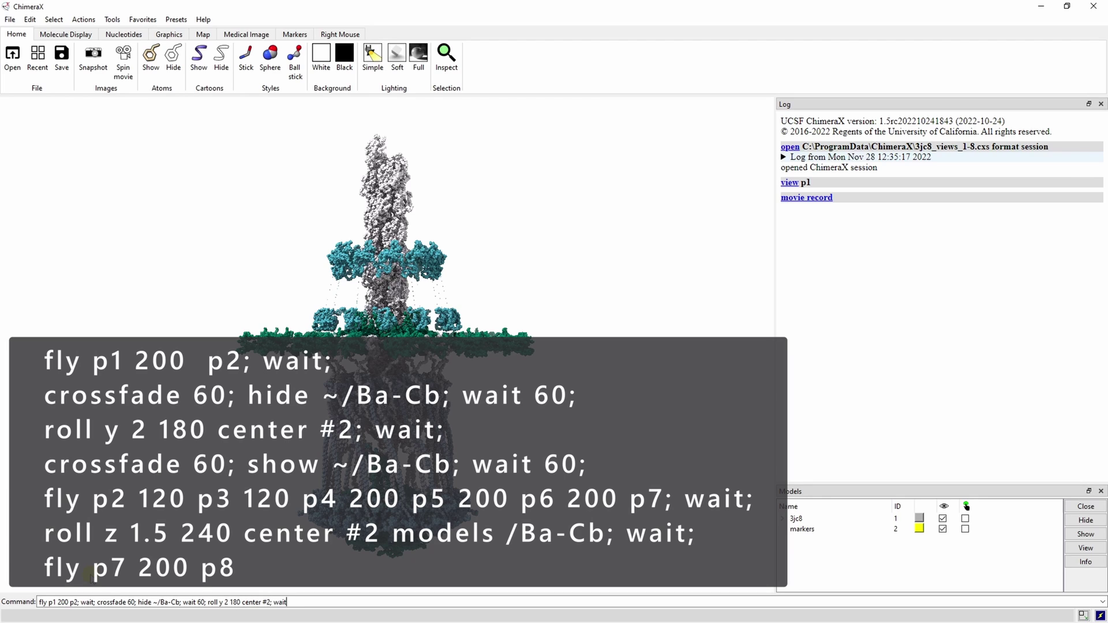
- Continue the command line with crossfade 60; show ~/Ba-Cb; wait 60; fly p2 120
{"action": "type", "text": " crossfade"}
{"action": "type", "text": " 60"}
{"action": "type", "text": "; show ~/Ba-Cb; wait 60; fly p2 120"}
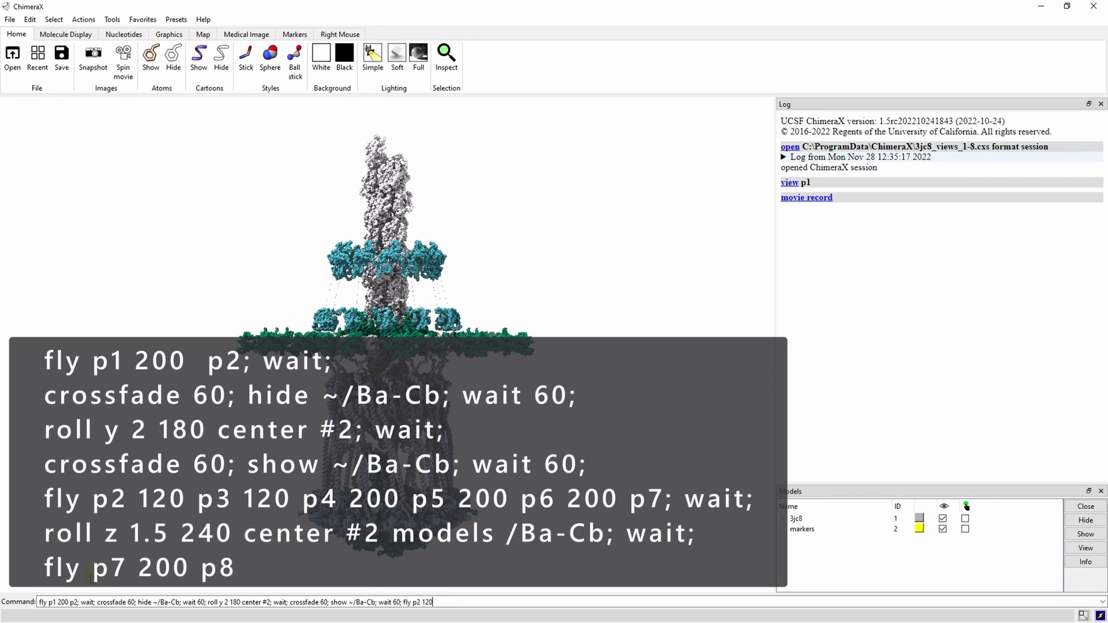
- Append p3 120 p4 200 p5 200 p6 200 p7; wait; roll z 1.5 240 center #2 models /Ba-Cb; wait; fly p7 200 p8 and run it
{"action": "type", "text": " p3 120 p4 200 p5 200 p6 200 p7; wait; roll"}
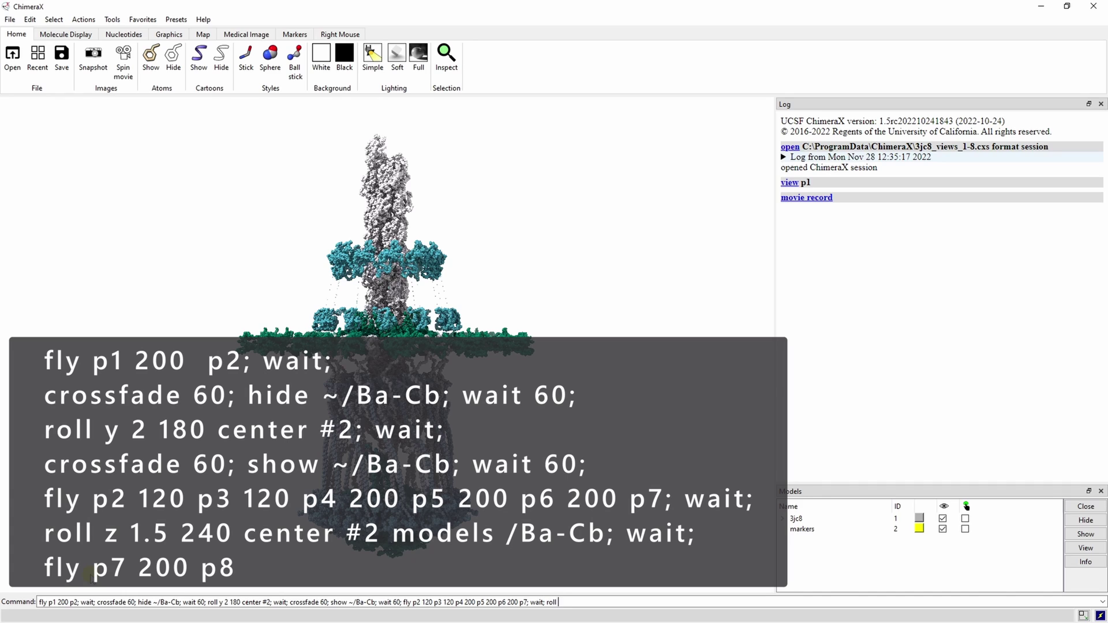
{"action": "type", "text": " z 1.5 240 center #2 models /Ba-Cb; wait; fly p7"}
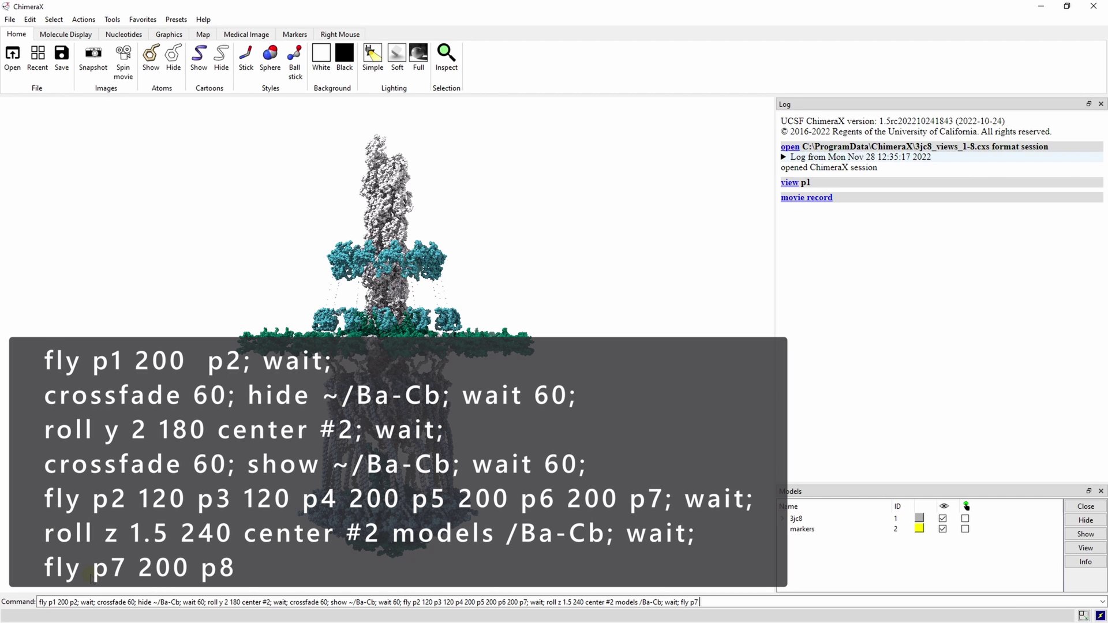
{"action": "type", "text": " 200 p8"}
{"action": "key", "text": "Return"}
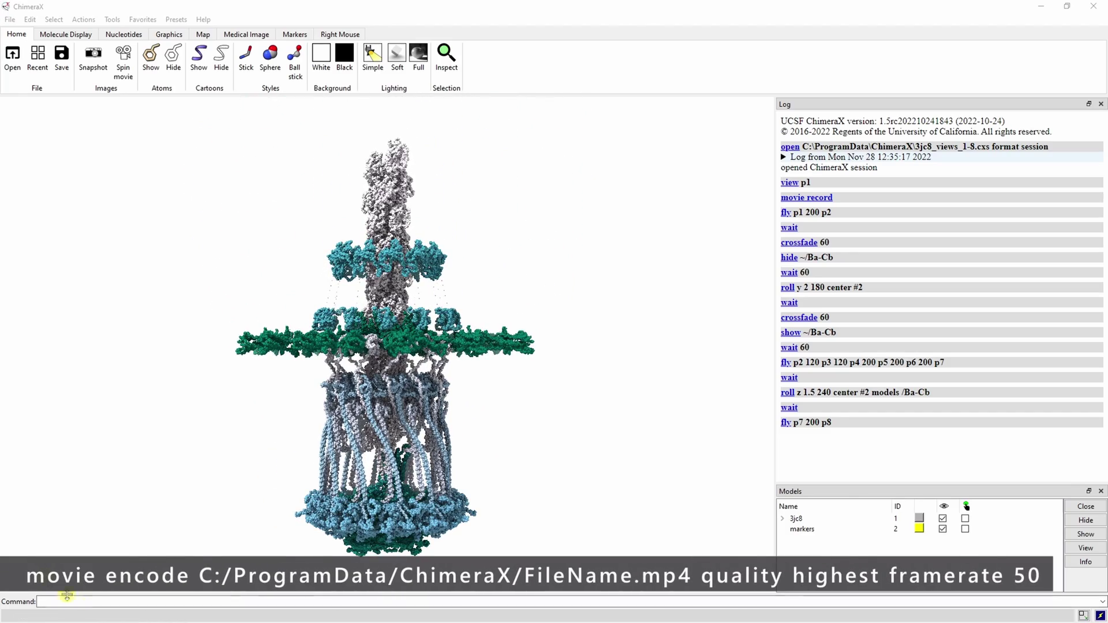
- Encode the recorded movie to C:/ProgramData/ChimeraX/3jc8_HQ_50fps.mp4 with quality highest and framerate 50
{"action": "left_click", "coordinate": [66, 602]}
{"action": "type", "text": "movie encod"}
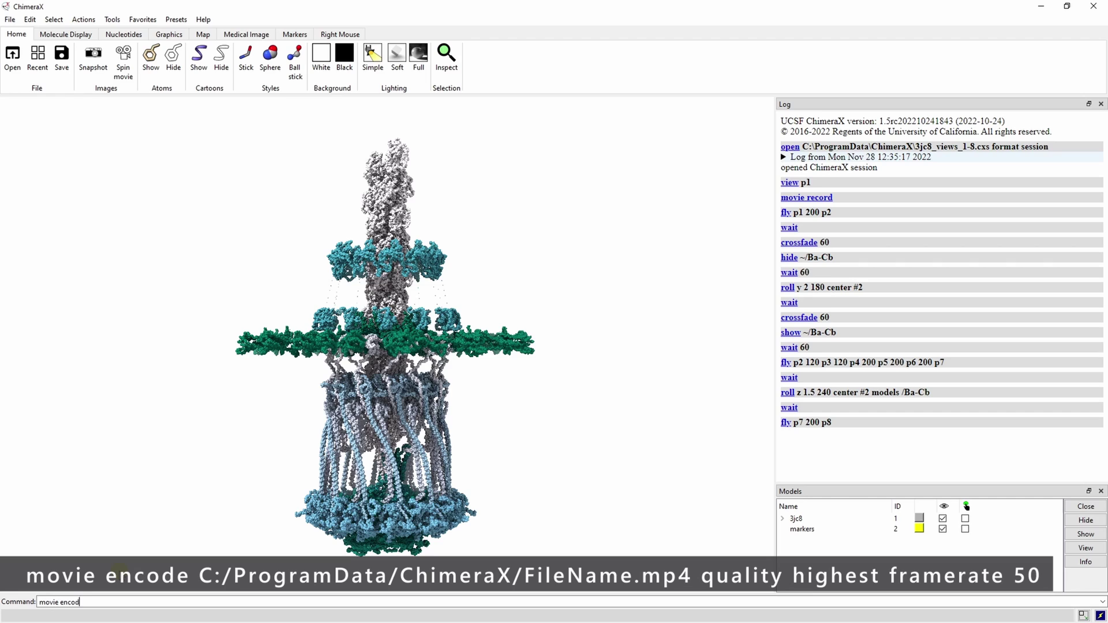
{"action": "type", "text": "e C:/ProgramData/ChimeraX/3jc8_HQ_50fps.mp"}
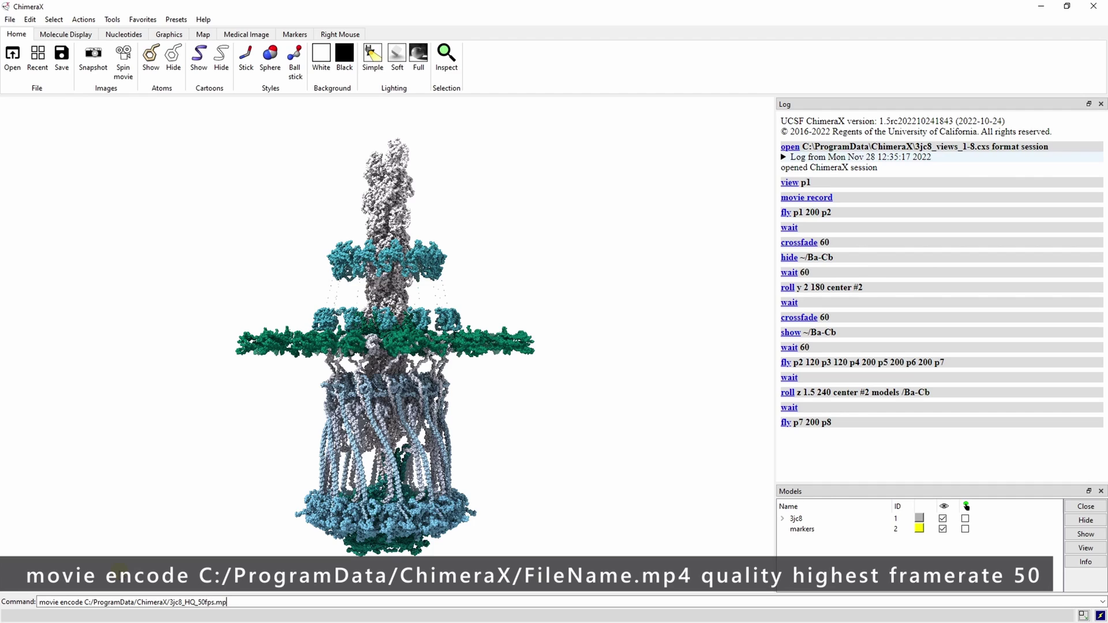
{"action": "type", "text": "4 quality highest framerate 50"}
{"action": "key", "text": "Return"}
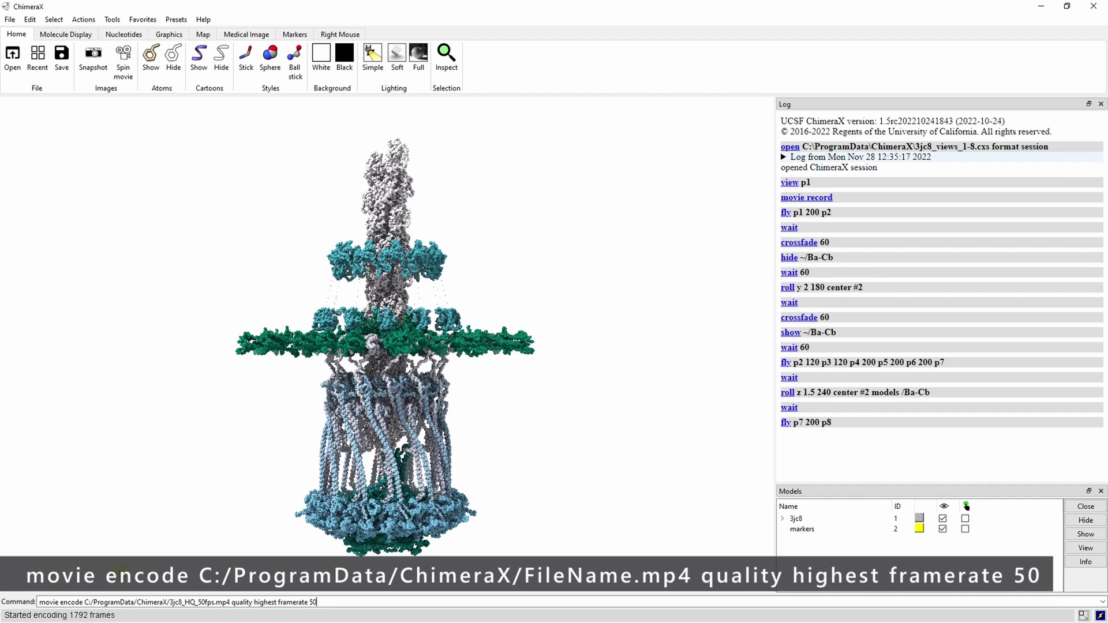